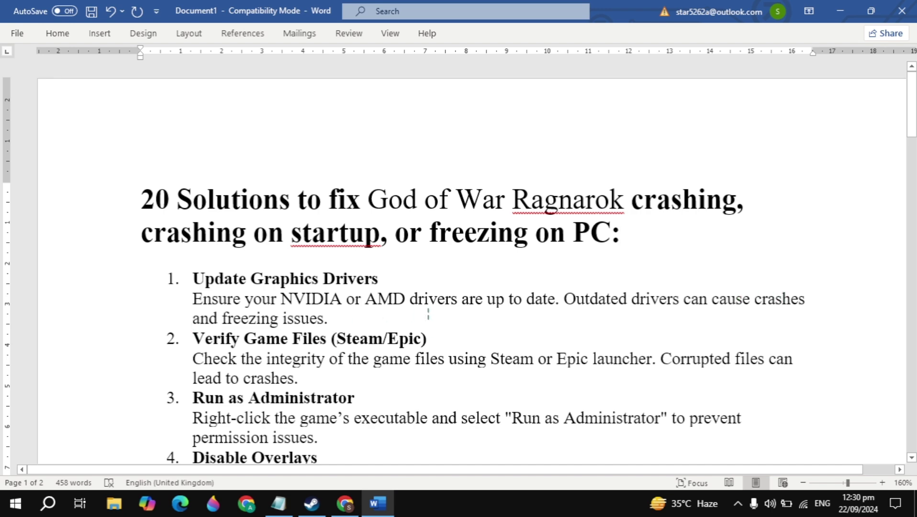
- Read the first solutions in the document, check the Windows Update settings page and close it again
scroll(194, 307, "down", 3)
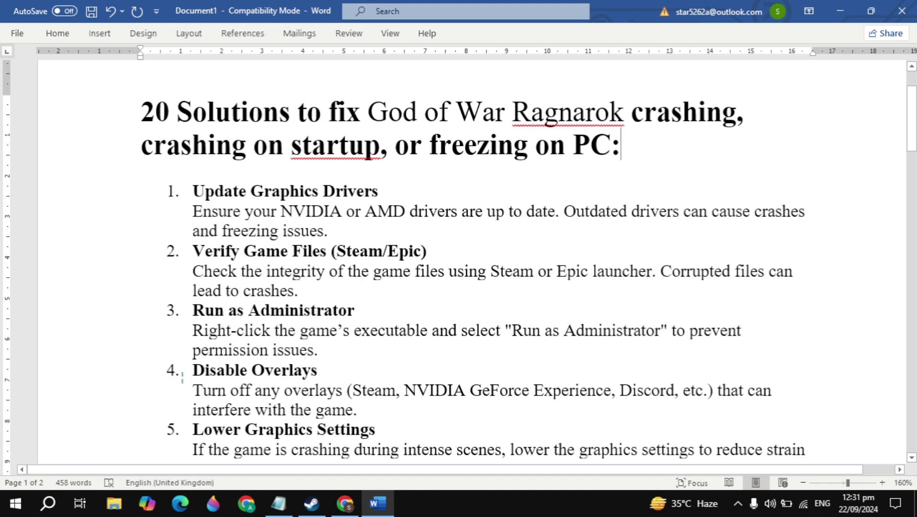
scroll(183, 376, "down", 2)
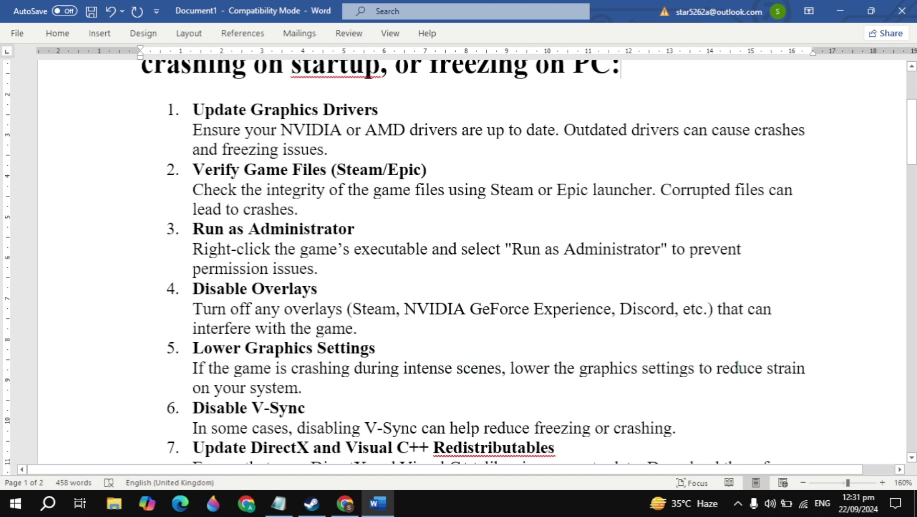
scroll(179, 392, "down", 3)
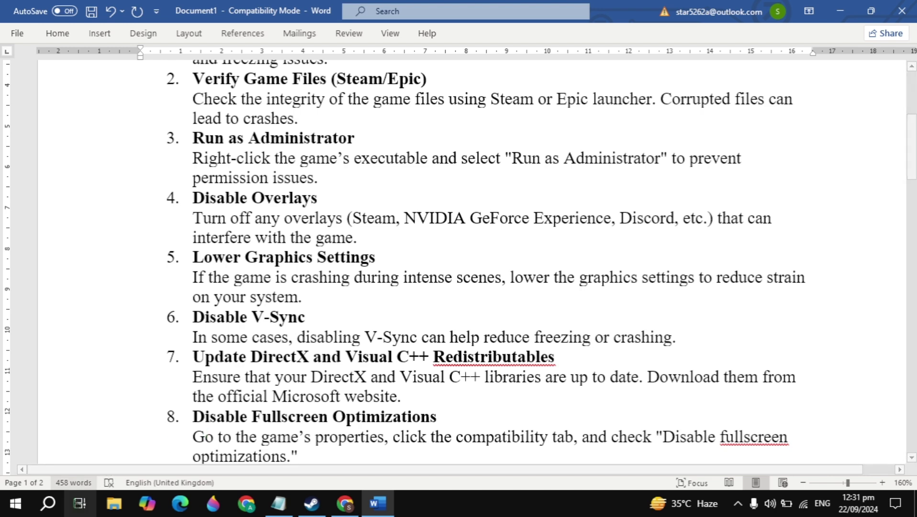
left_click(53, 510)
type("updt")
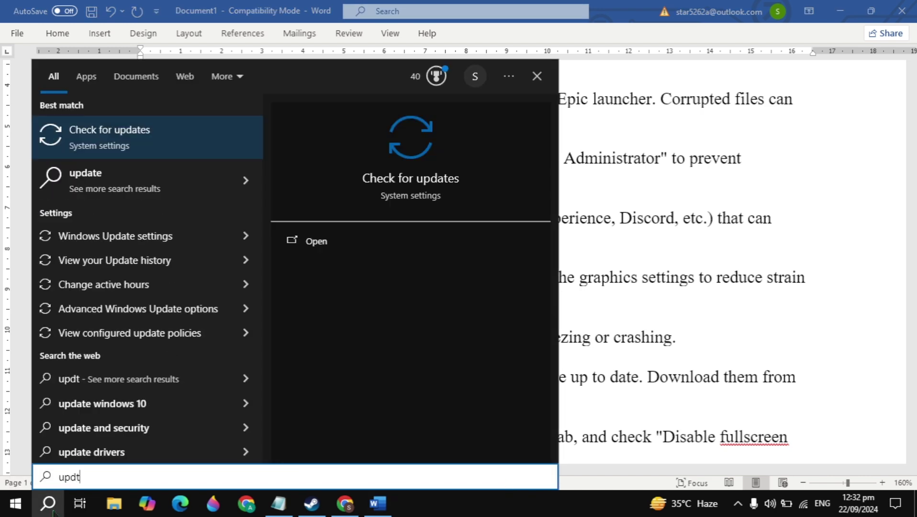
left_click(146, 147)
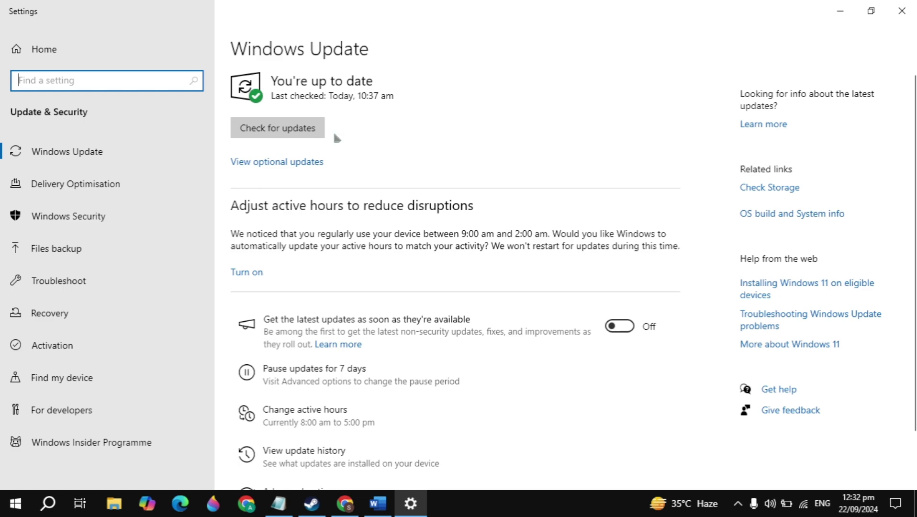
left_click(901, 11)
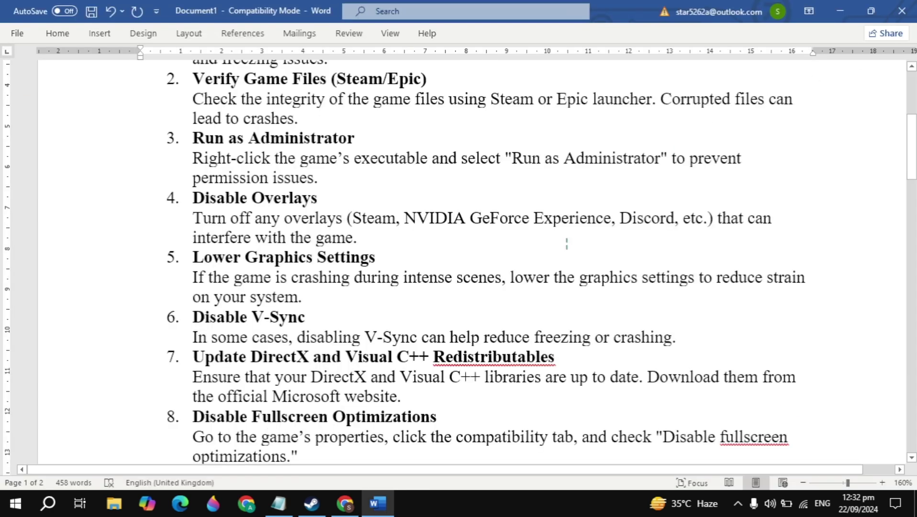
- Read on to the virtual memory solution, minimize the document and open the Virtual Memory settings from the advanced system settings
scroll(554, 298, "down", 4)
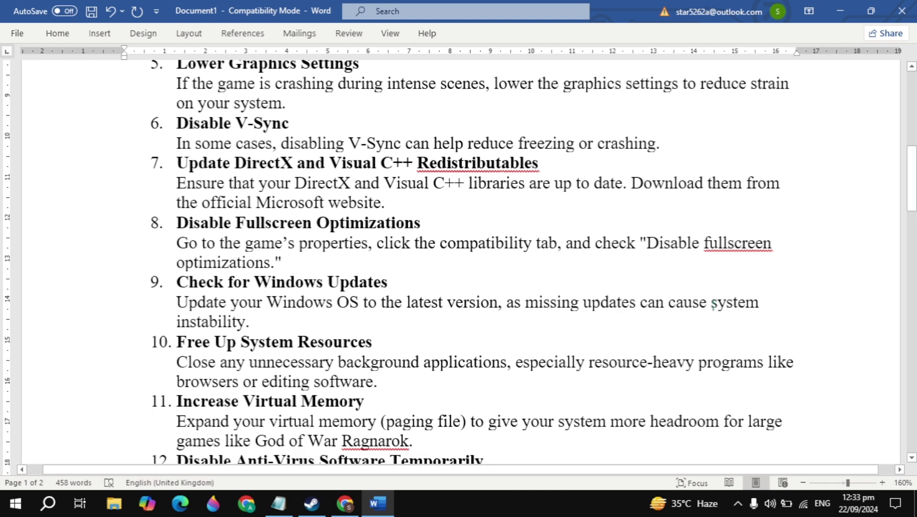
scroll(185, 311, "down", 3)
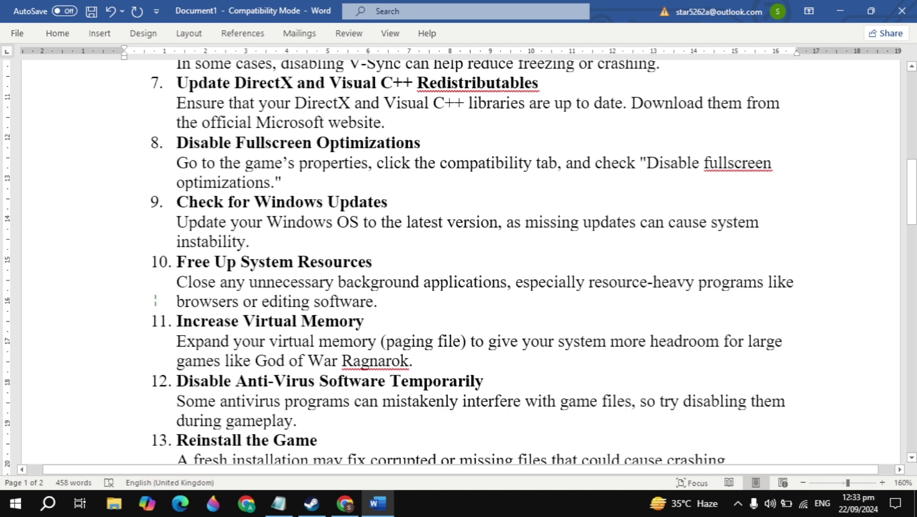
scroll(155, 300, "down", 1)
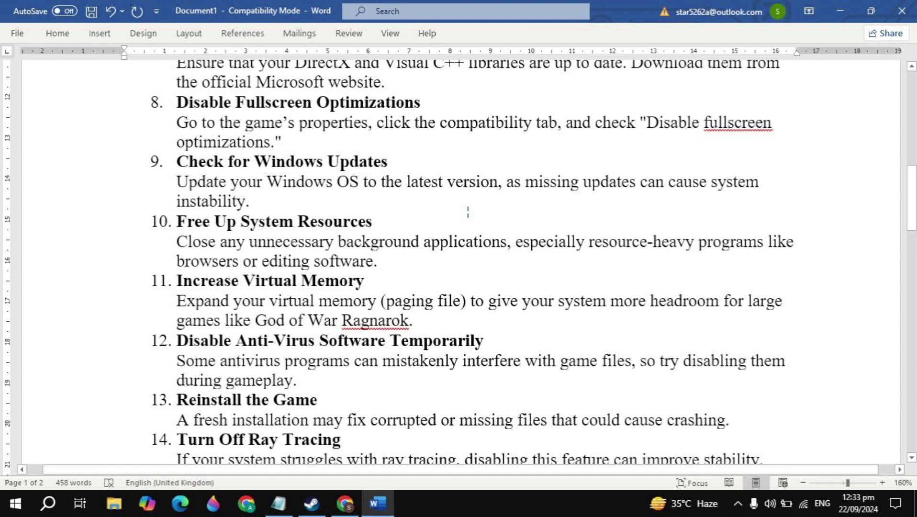
left_click(840, 10)
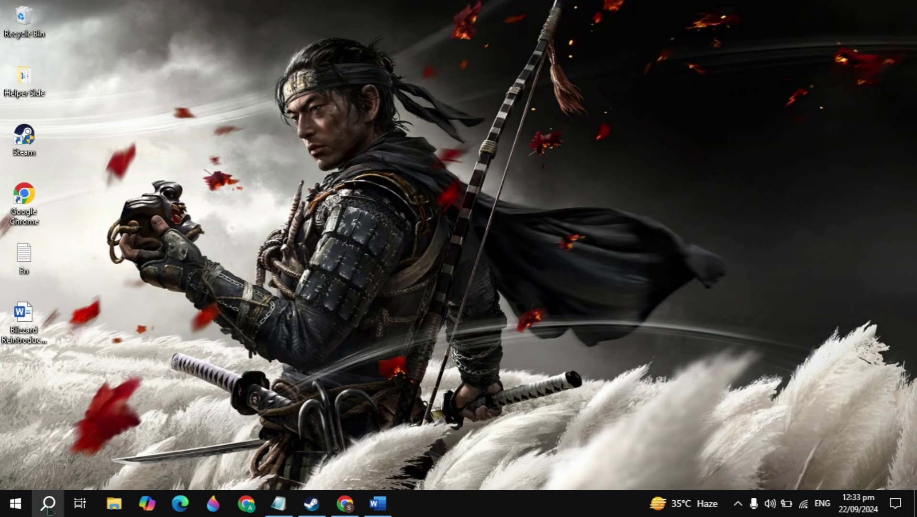
left_click(49, 504)
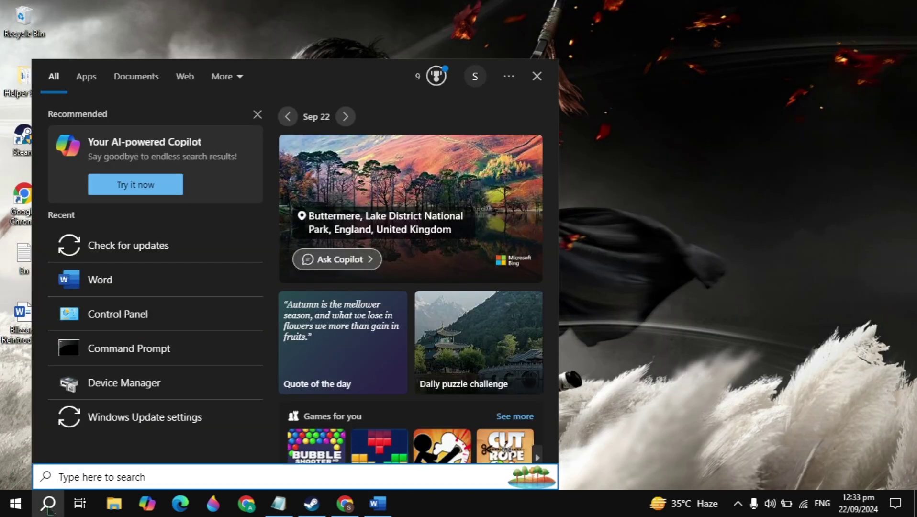
type("view ad")
key("Return")
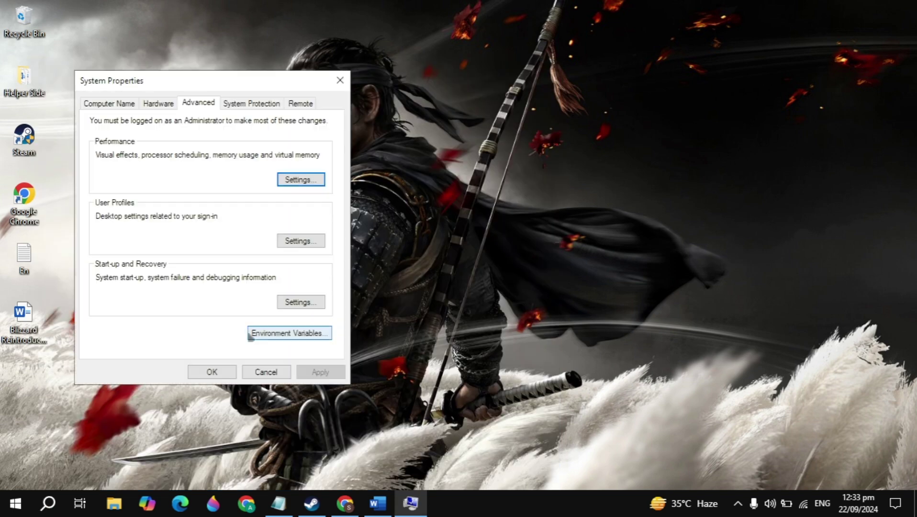
left_click(297, 179)
left_click(176, 113)
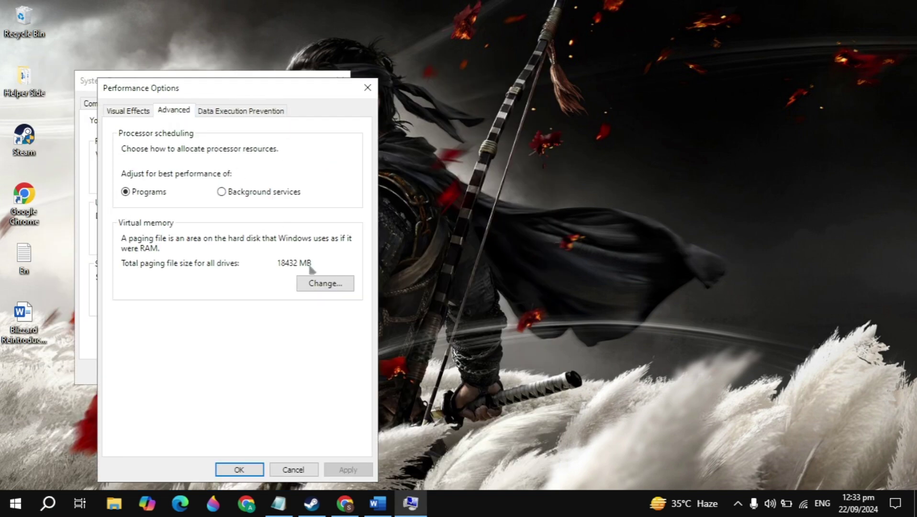
left_click(317, 283)
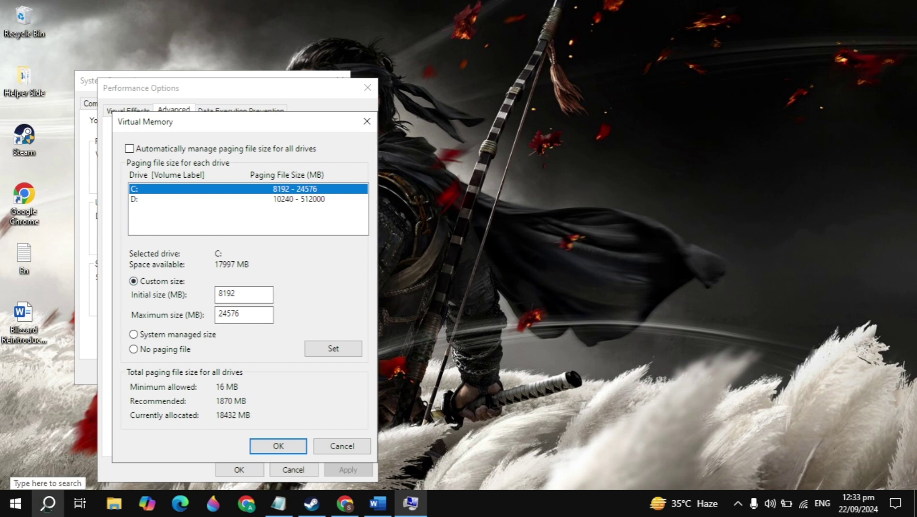
- Open Calculator and move the Virtual Memory dialog closer to it
left_click(48, 503)
type("cal")
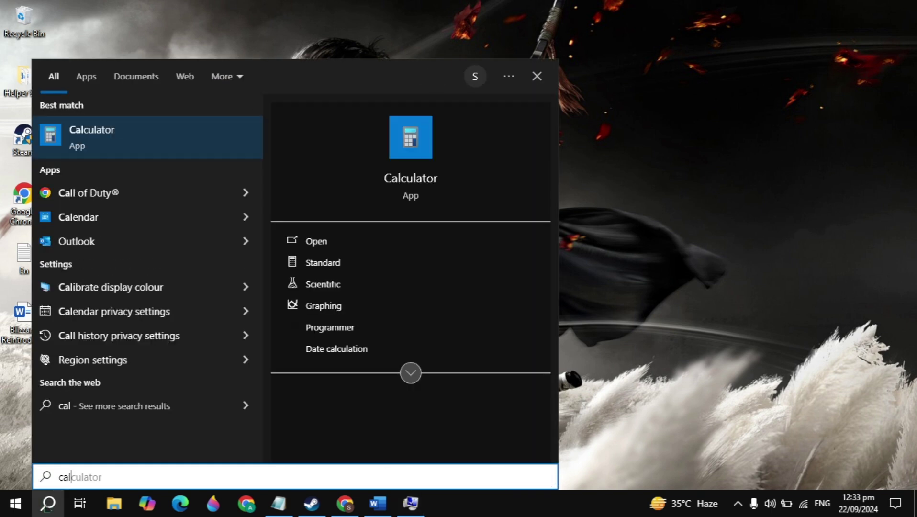
key("Escape")
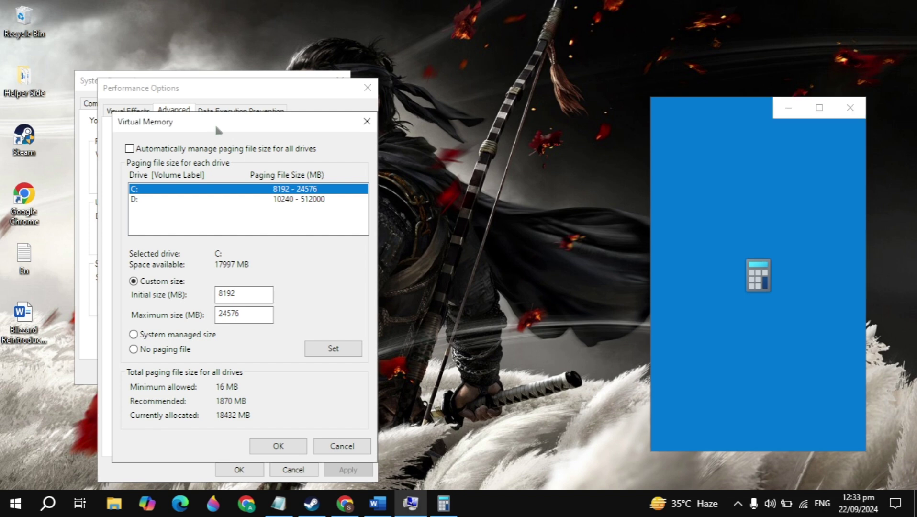
left_click_drag(218, 131, 378, 121)
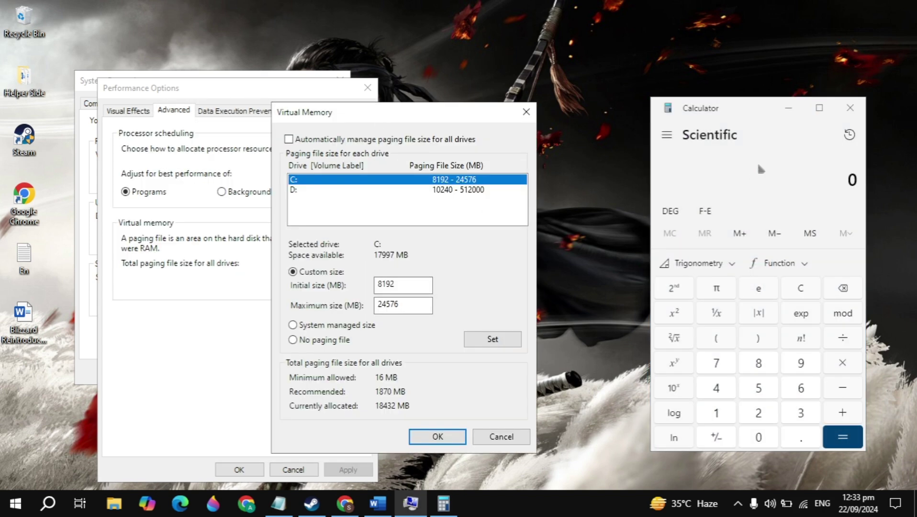
- Calculate the paging file sizes for 16 GB of RAM: 16 × 1024, and that result × 3
left_click(768, 156)
type("16")
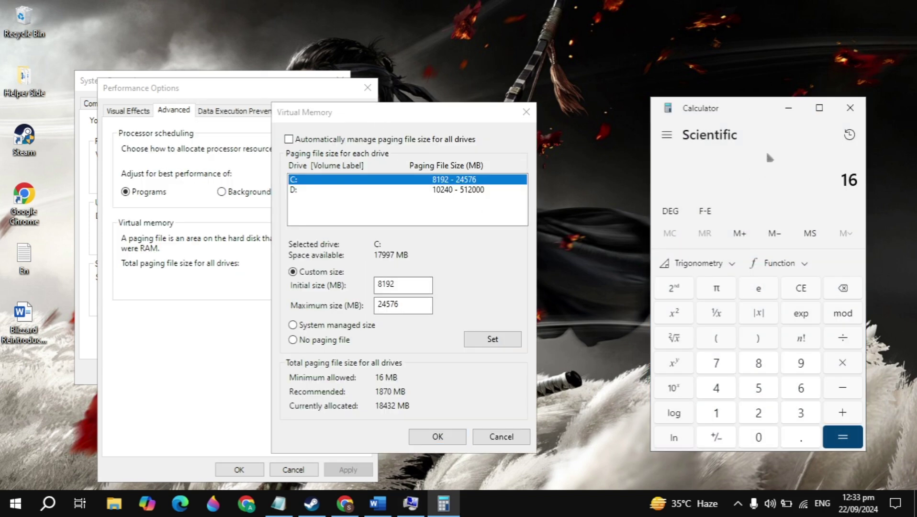
key("asterisk")
type("1024")
key("Return")
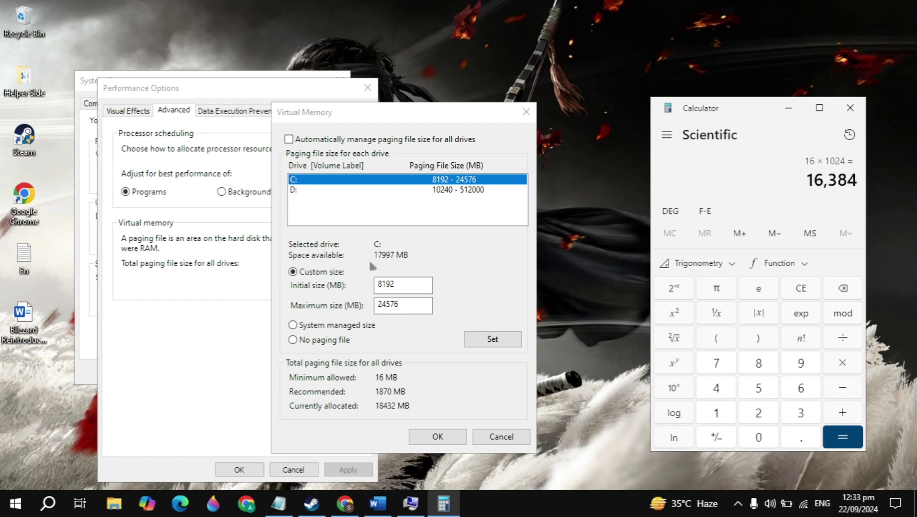
key("asterisk")
type("3")
key("Return")
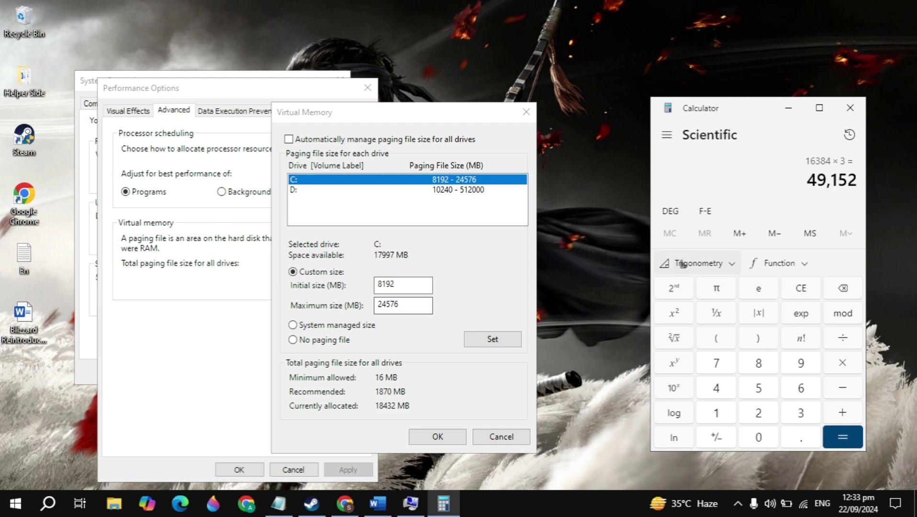
- Calculate the paging file sizes for 32 GB of RAM, 32 × 1024 and that result × 3, and close Calculator
left_click(806, 289)
type("32")
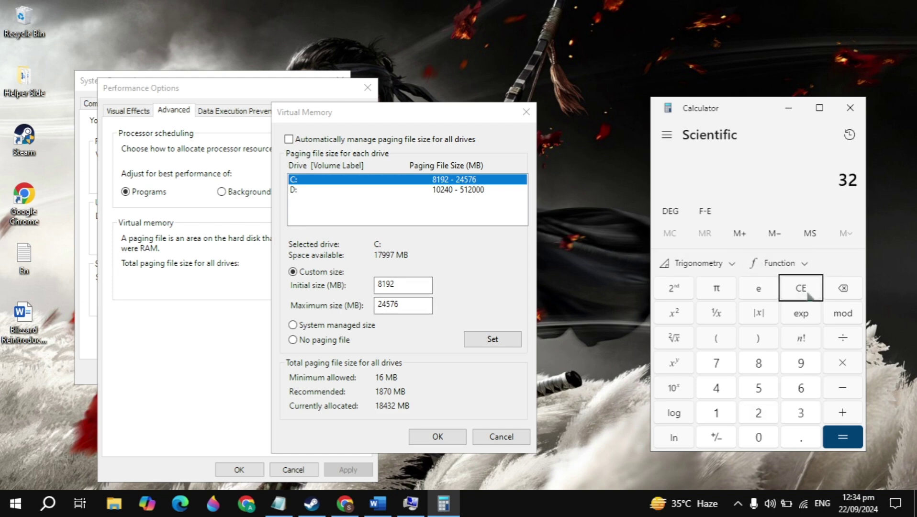
key("asterisk")
type("1024")
key("Return")
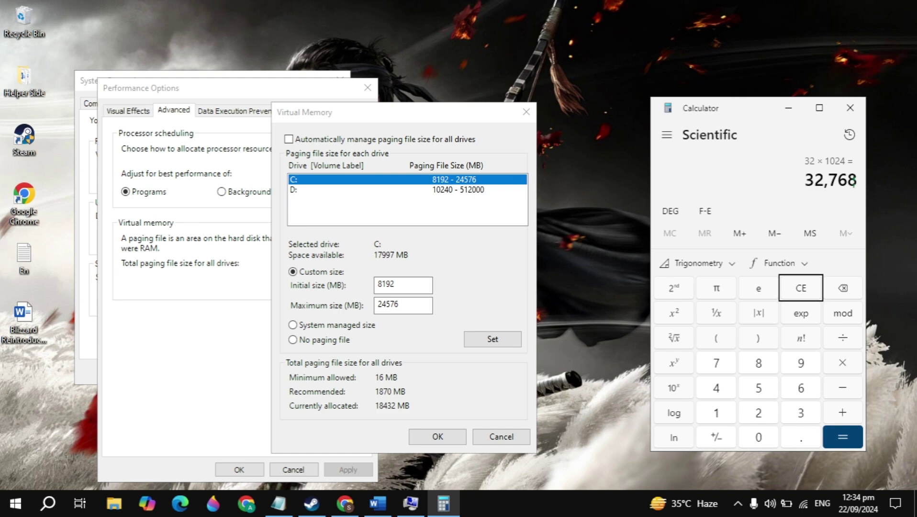
key("asterisk")
type("32768 ×")
key("Return")
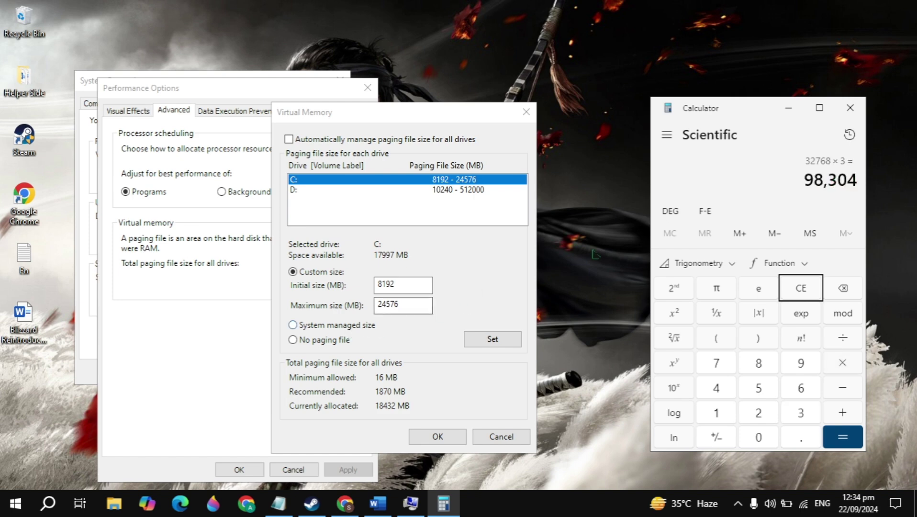
left_click(850, 108)
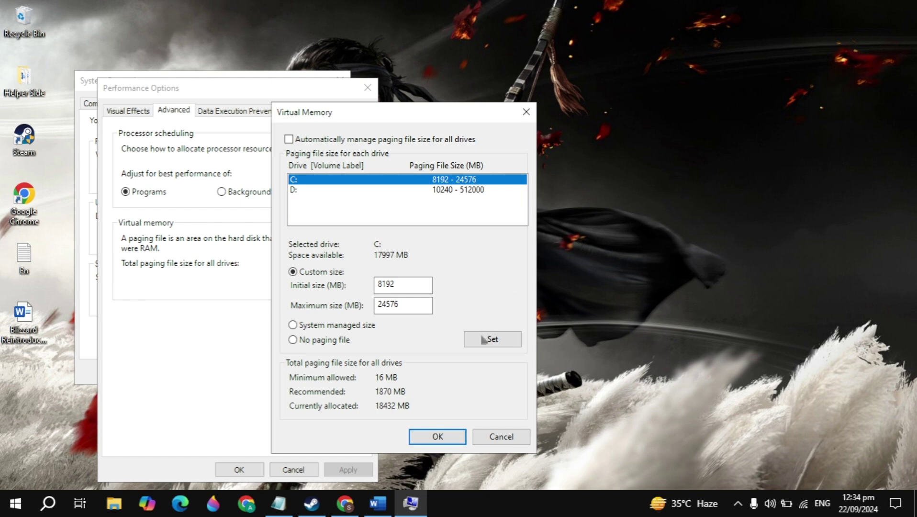
- Apply the custom paging file size for drive C: and switch back to the Word document
left_click(482, 340)
left_click(504, 310)
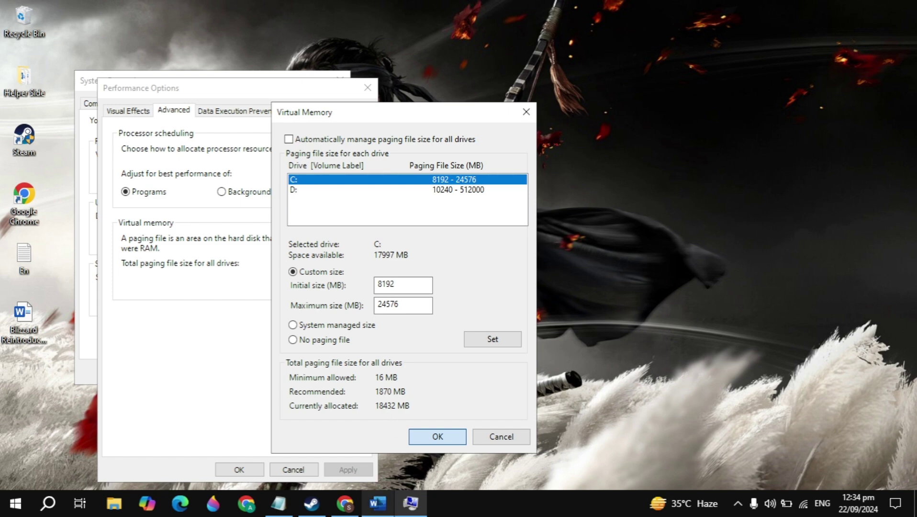
left_click(377, 503)
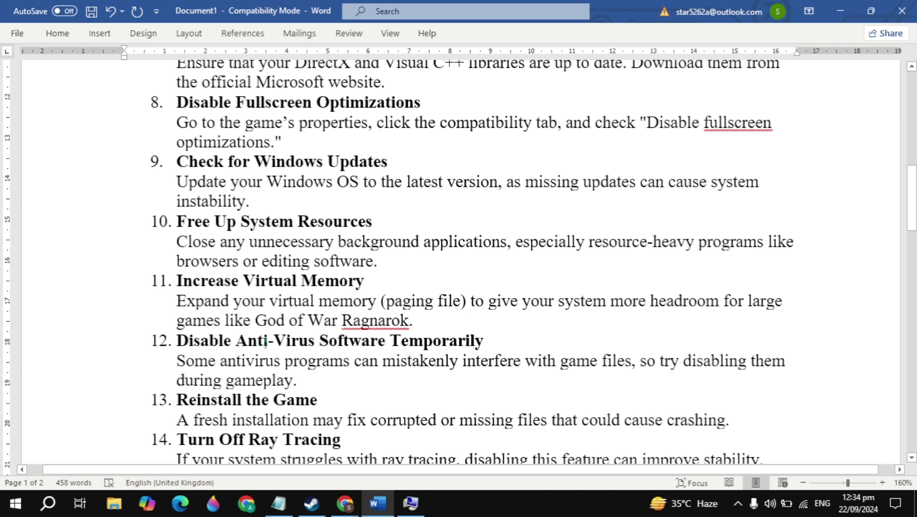
- Read the document's solutions from number 12 onward, and close the Performance Options and System Properties dialogs
scroll(249, 347, "down", 1)
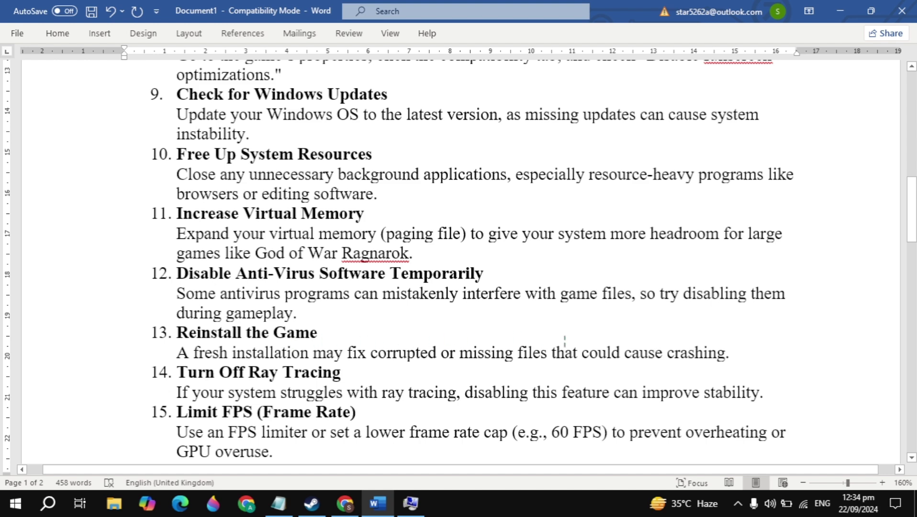
scroll(670, 348, "down", 2)
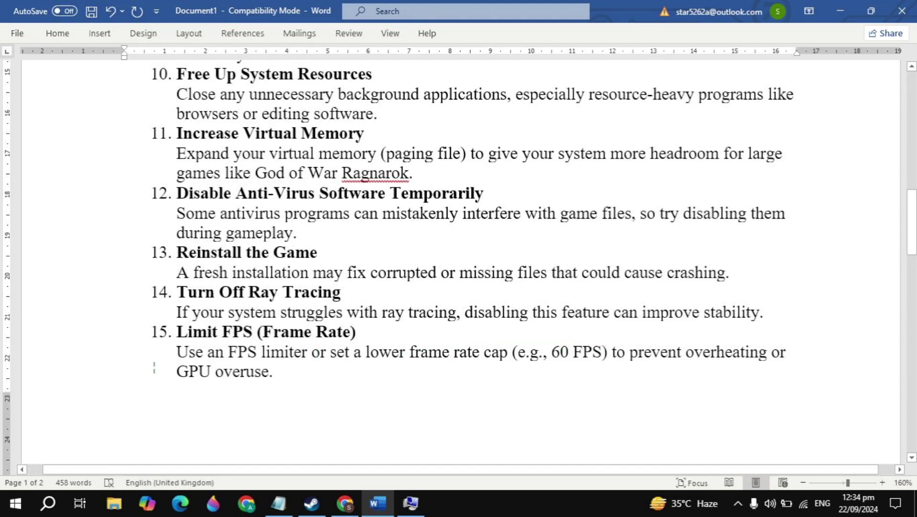
scroll(154, 367, "down", 5)
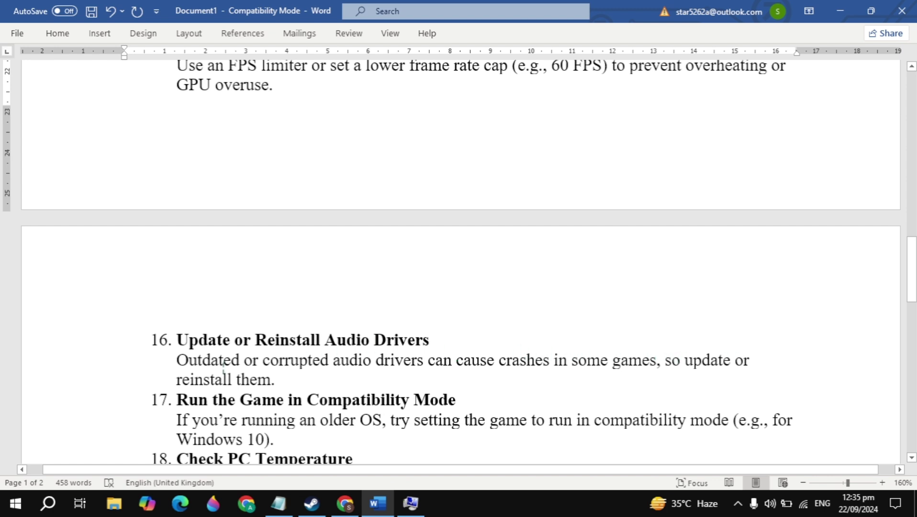
scroll(233, 383, "down", 2)
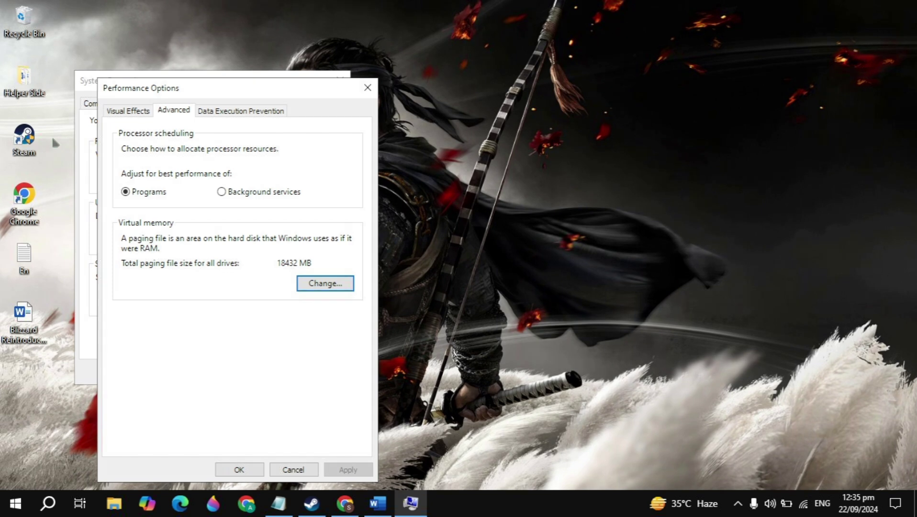
left_click(367, 88)
left_click(340, 79)
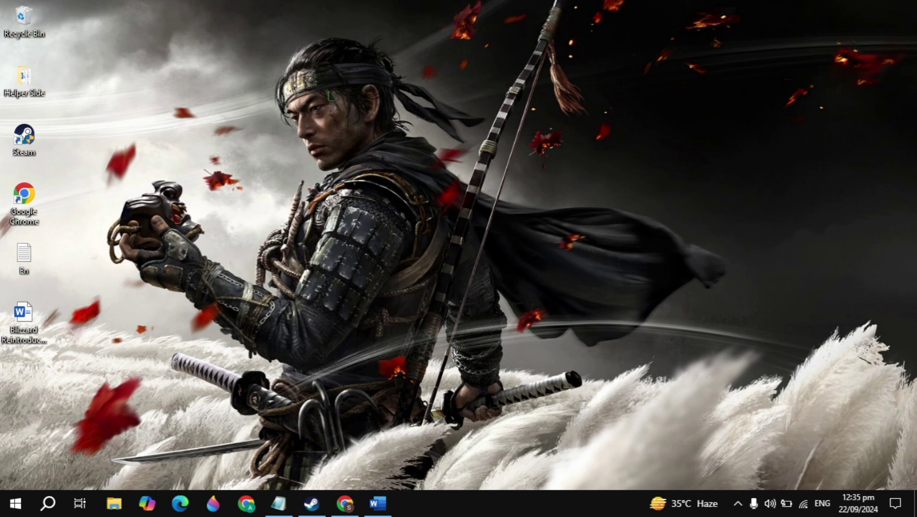
- Set the desktop Steam shortcut's properties to run the program in compatibility mode for Windows 8, and apply the change
left_click(39, 128)
right_click(36, 140)
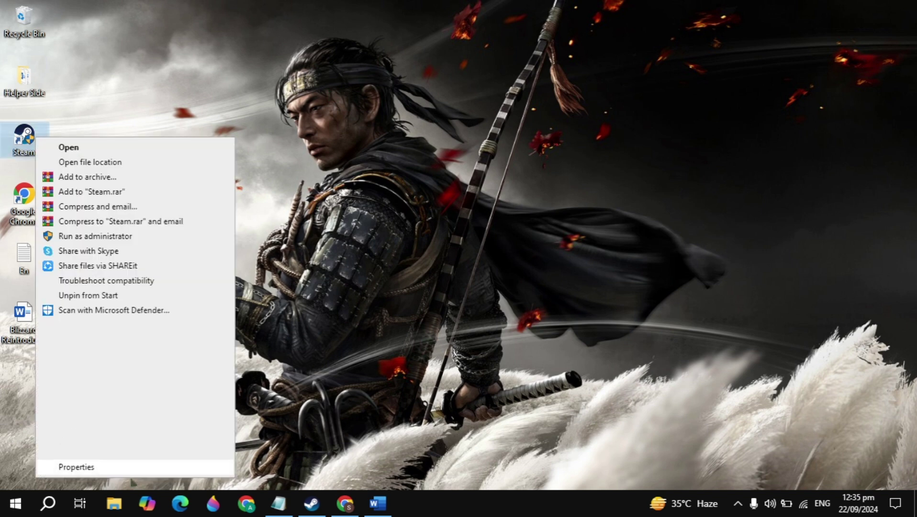
left_click(76, 467)
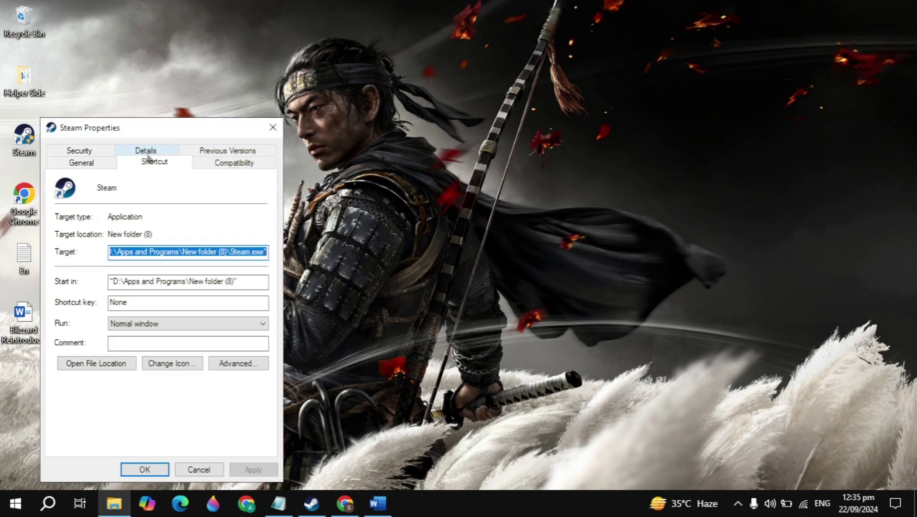
left_click(233, 166)
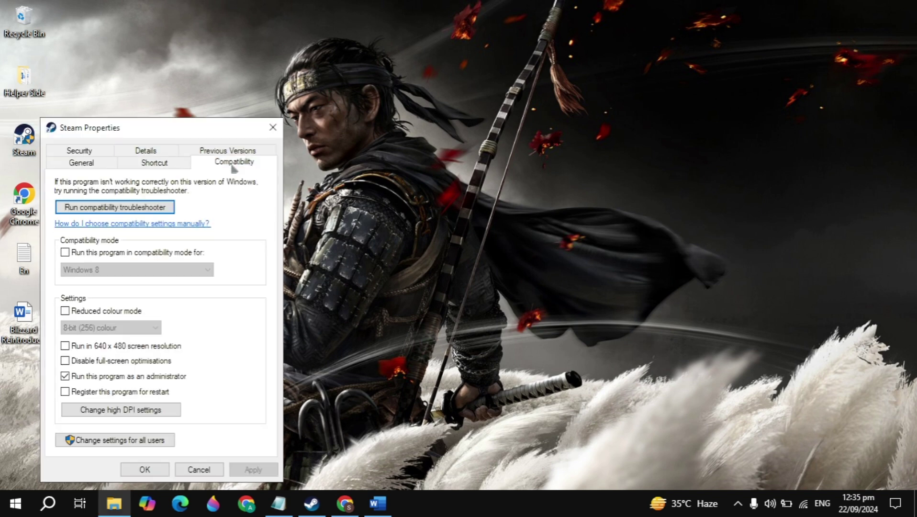
left_click(65, 253)
left_click(171, 275)
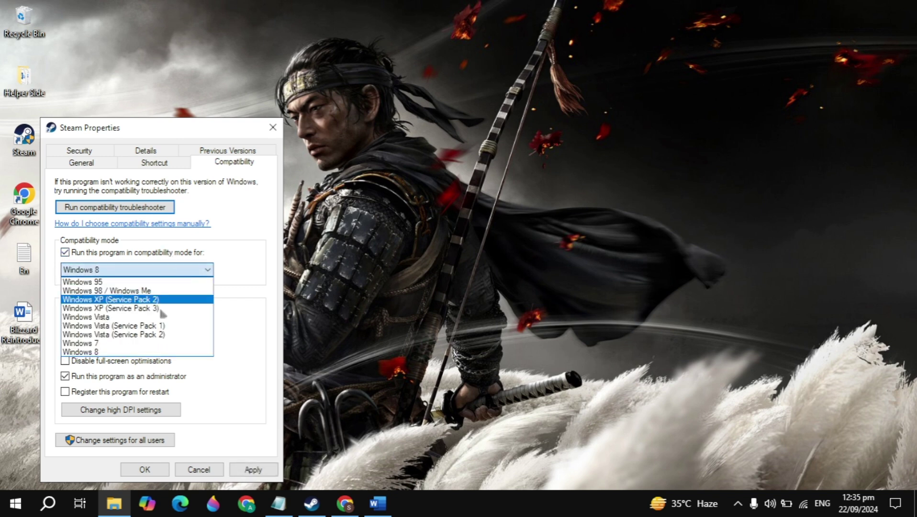
left_click(137, 362)
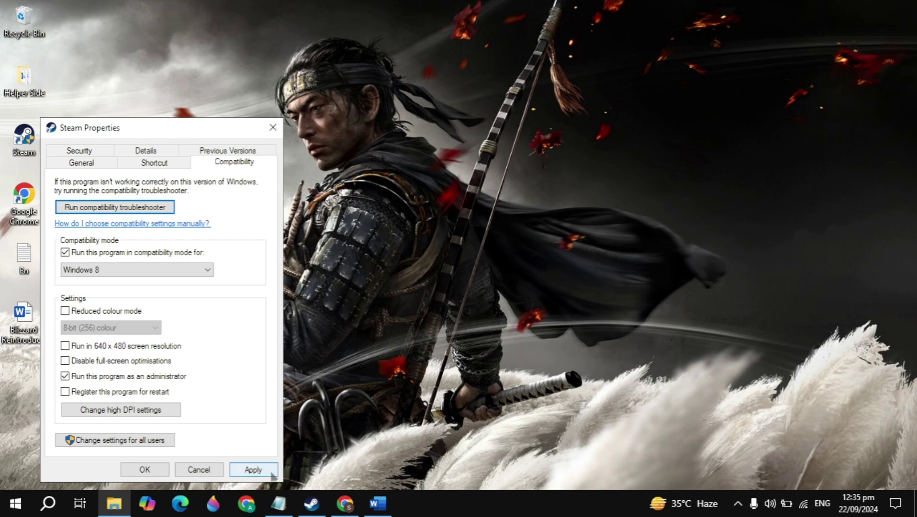
left_click(253, 471)
left_click(161, 473)
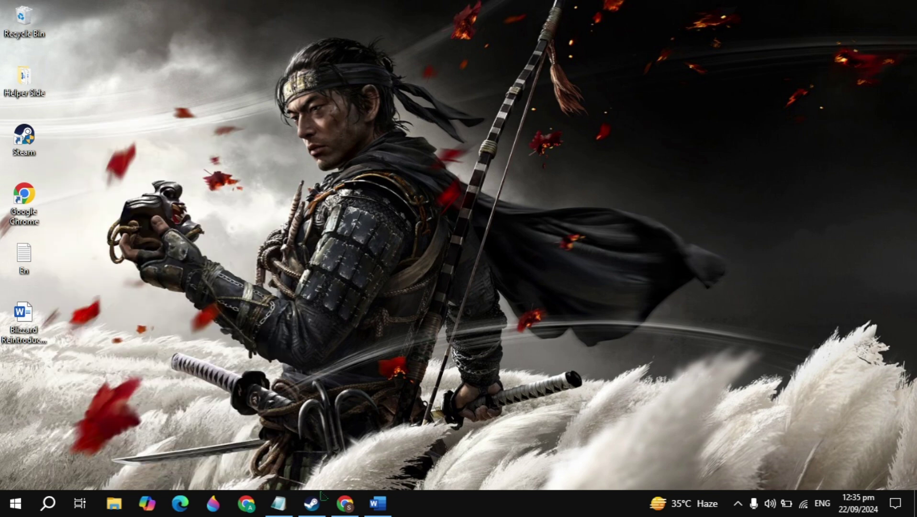
- Switch to the Word document, read solutions 16 to 20, and minimize the document
left_click(378, 502)
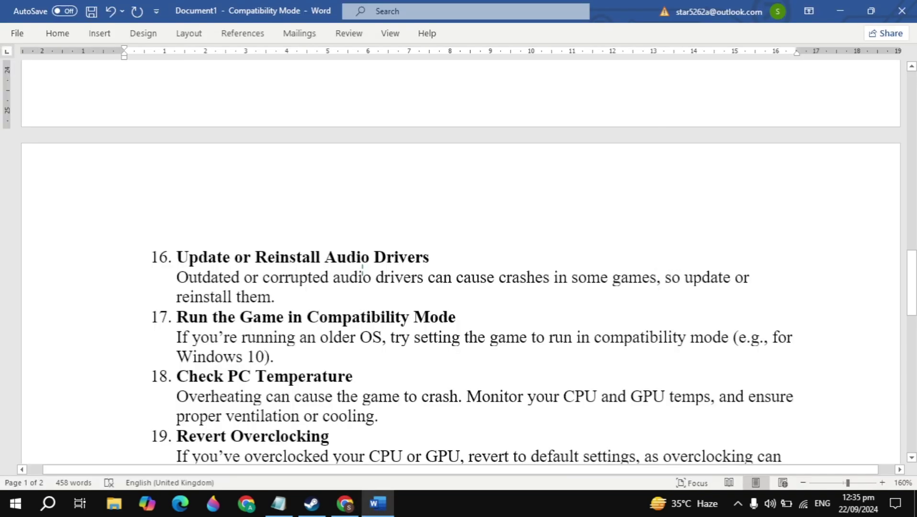
scroll(363, 270, "down", 2)
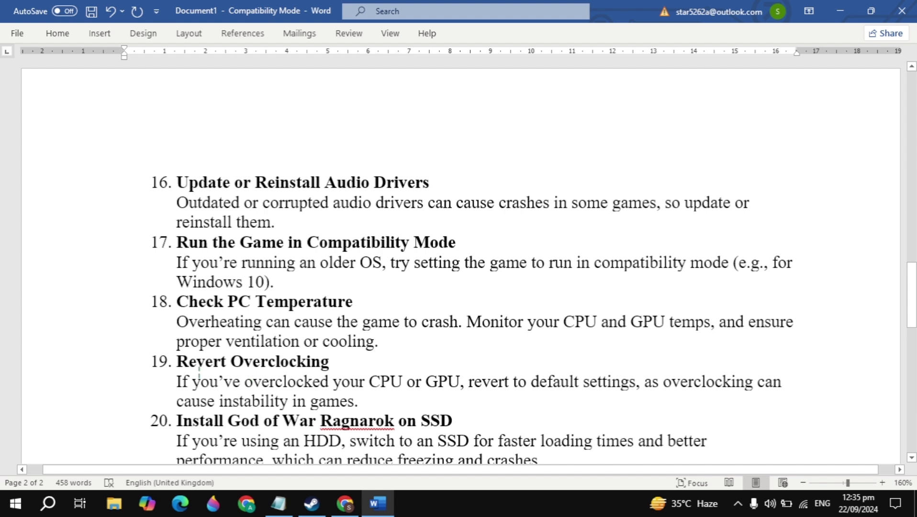
scroll(248, 354, "down", 1)
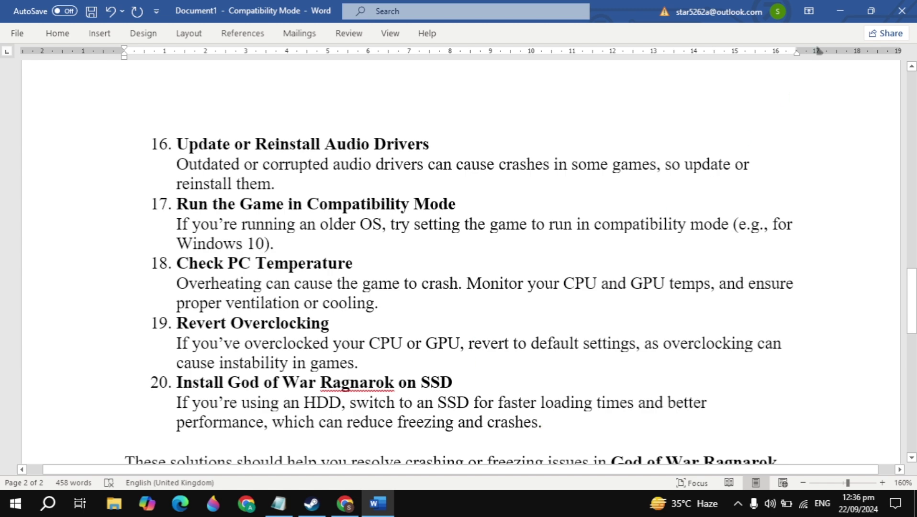
left_click(840, 10)
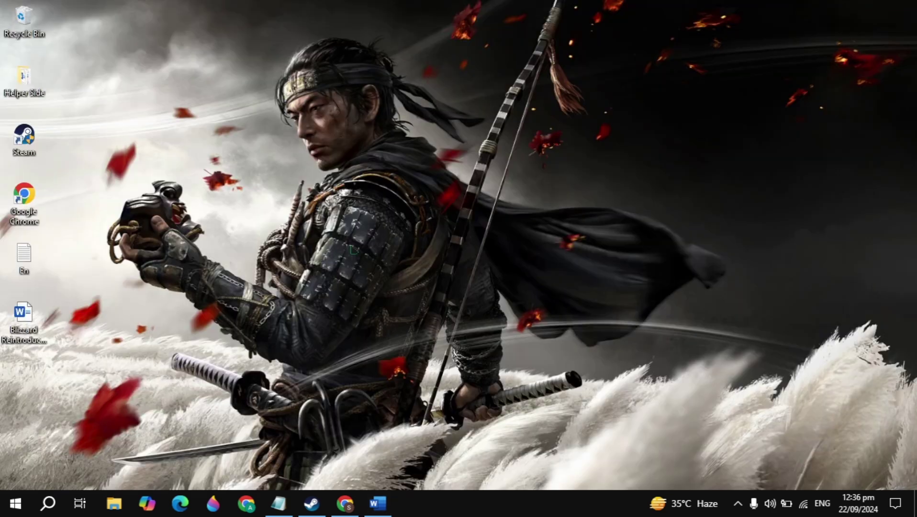
- Review the running processes and startup apps in Task Manager, close it, and switch back to the Word document
right_click(459, 503)
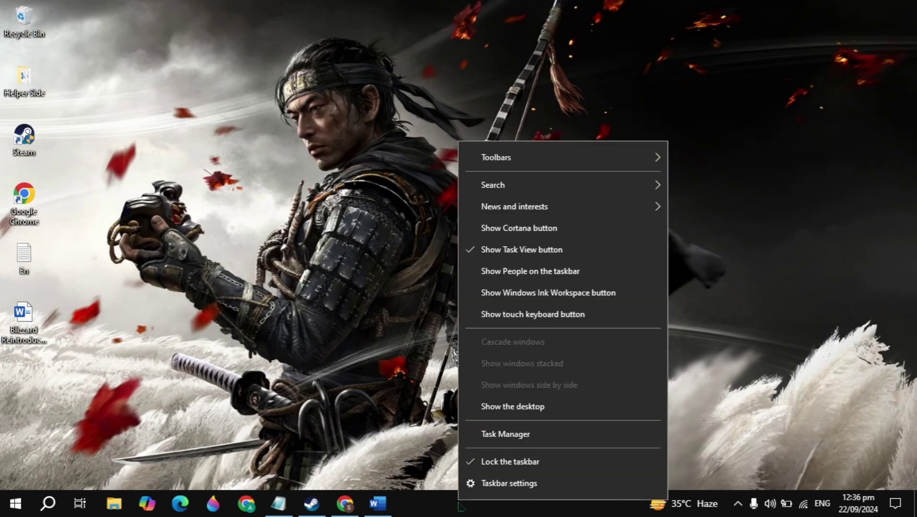
left_click(507, 434)
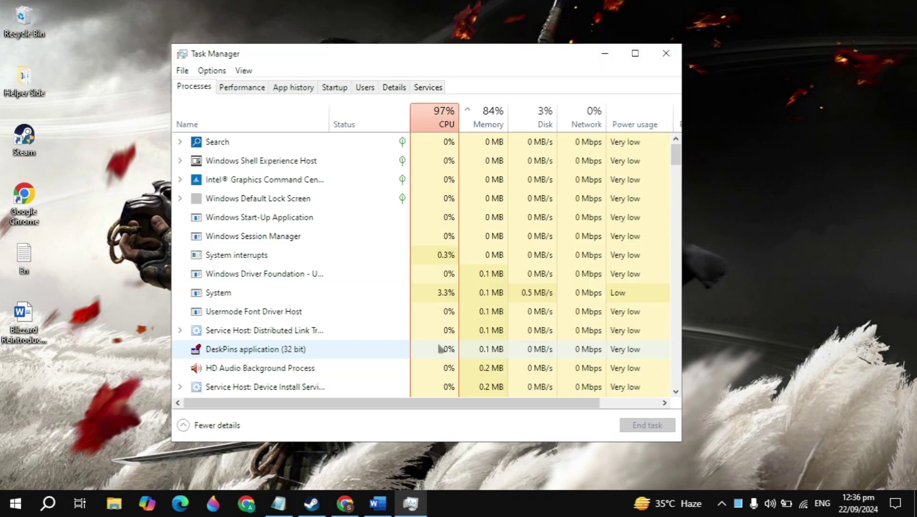
left_click(334, 89)
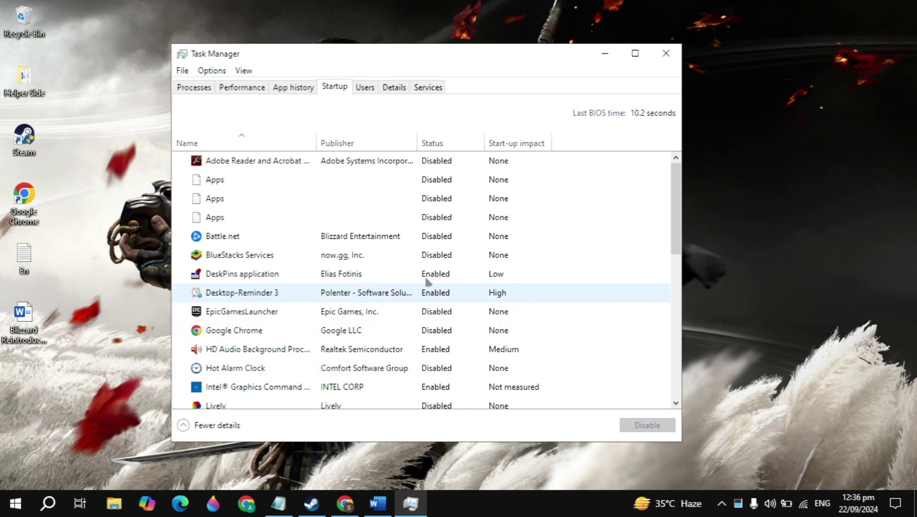
left_click(665, 53)
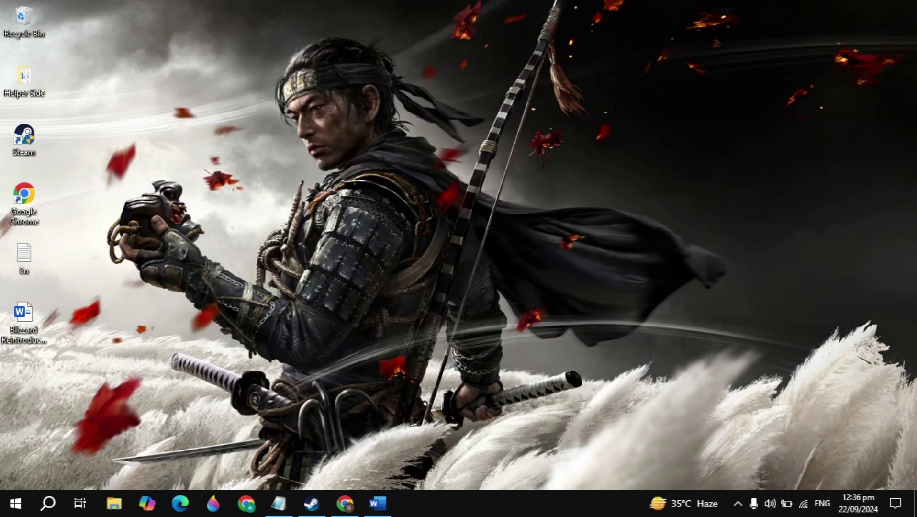
left_click(377, 502)
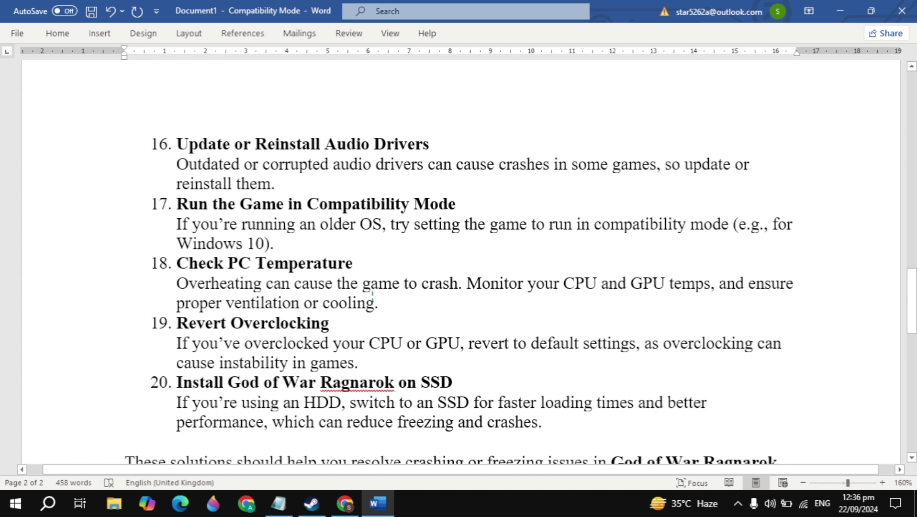